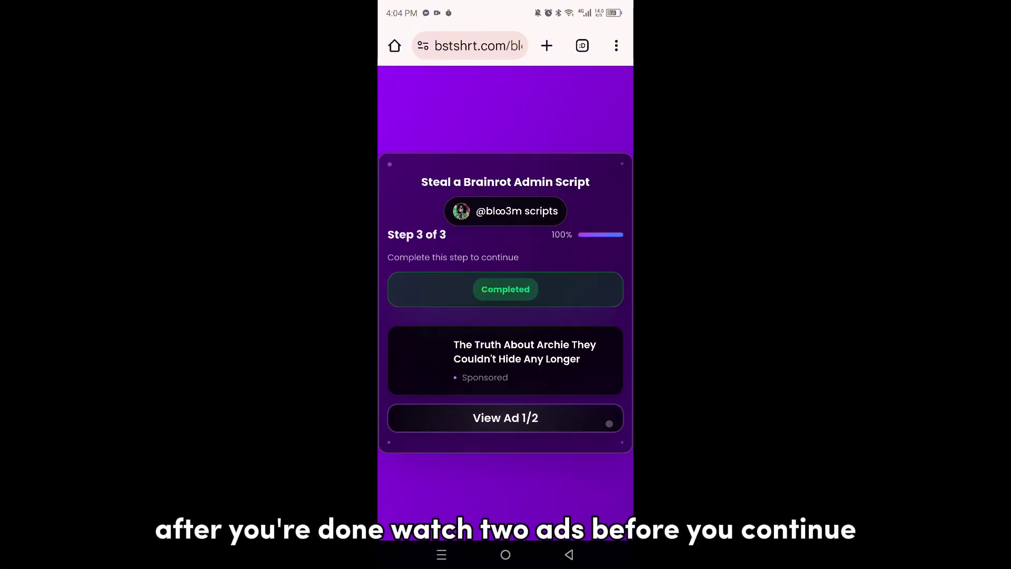
Step: Watch the required ad and continue to the lootdest game-link page
left_click(402, 414)
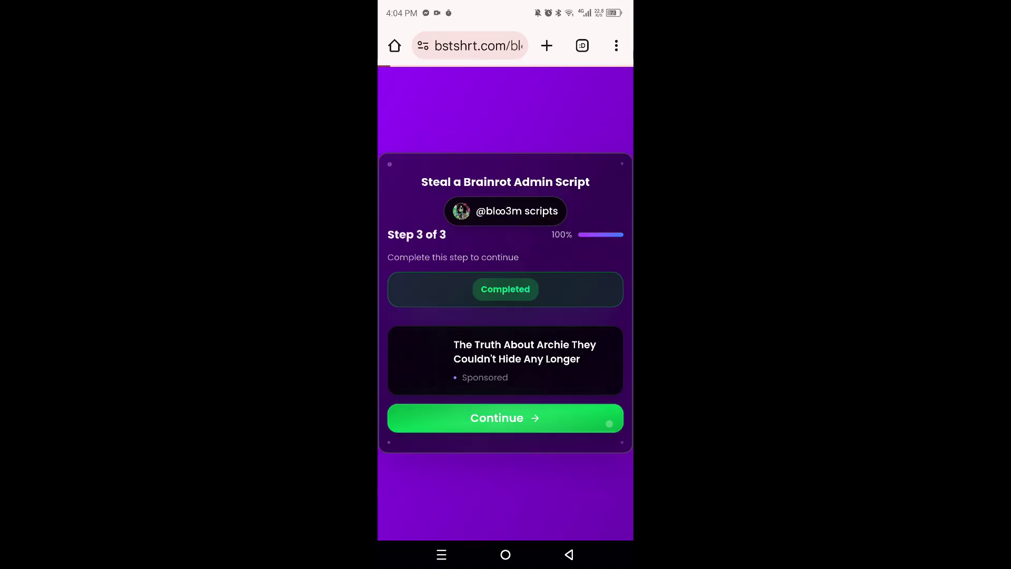
left_click(610, 424)
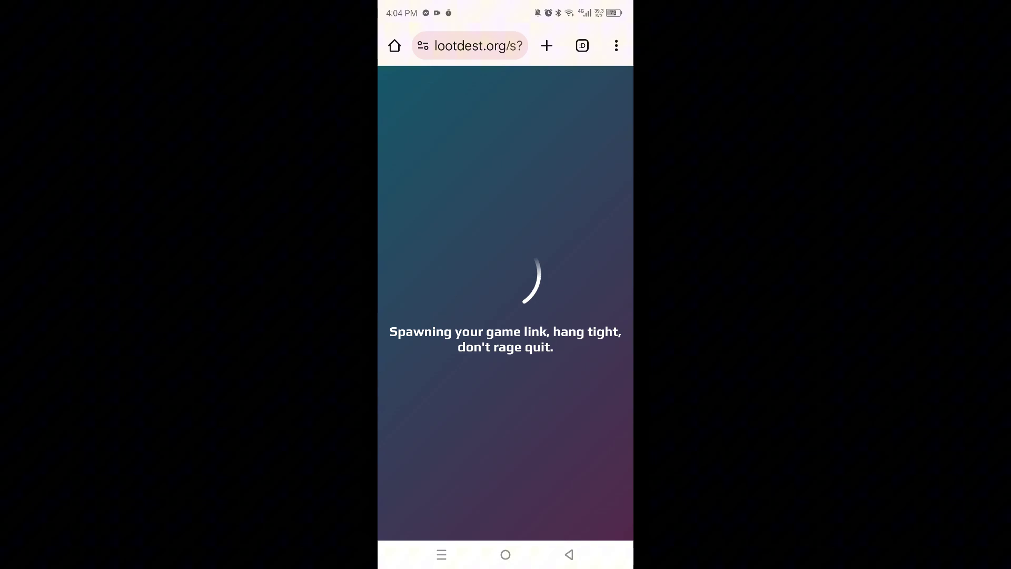
Step: Work through the lootdest tasks: survey, accept notifications, and Start playing today
left_click(506, 262)
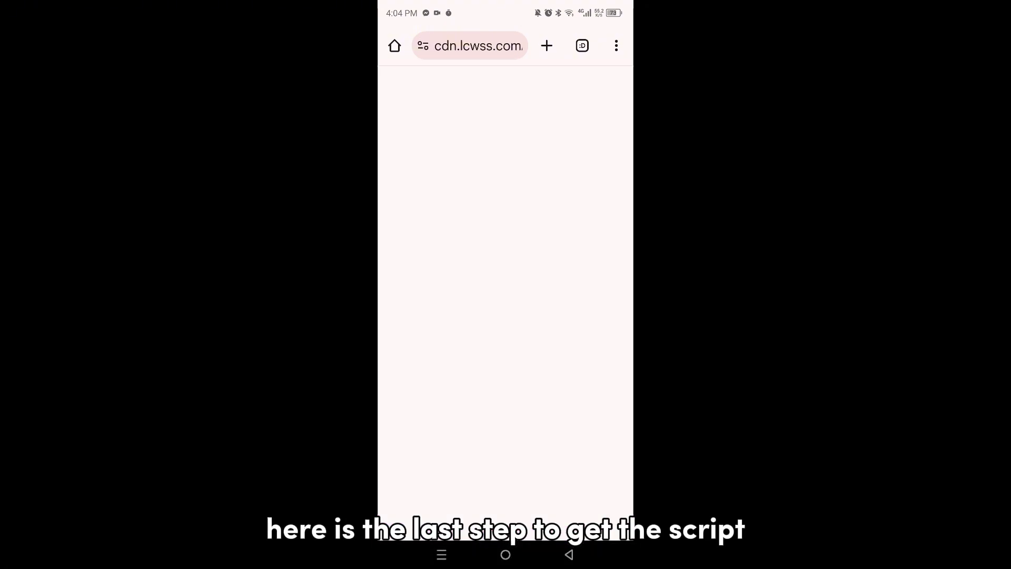
key("Escape")
left_click(506, 298)
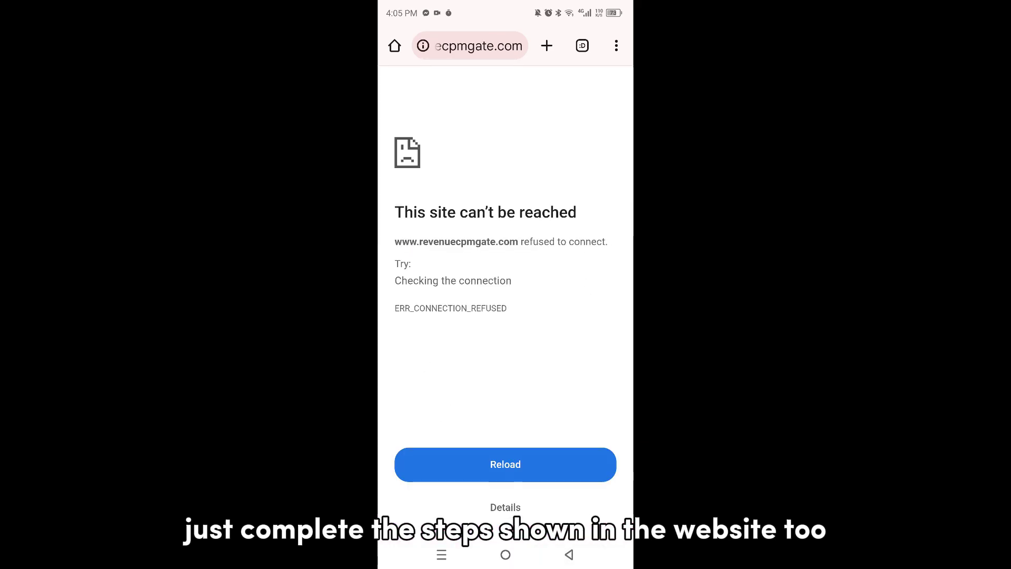
key("Escape")
left_click(505, 344)
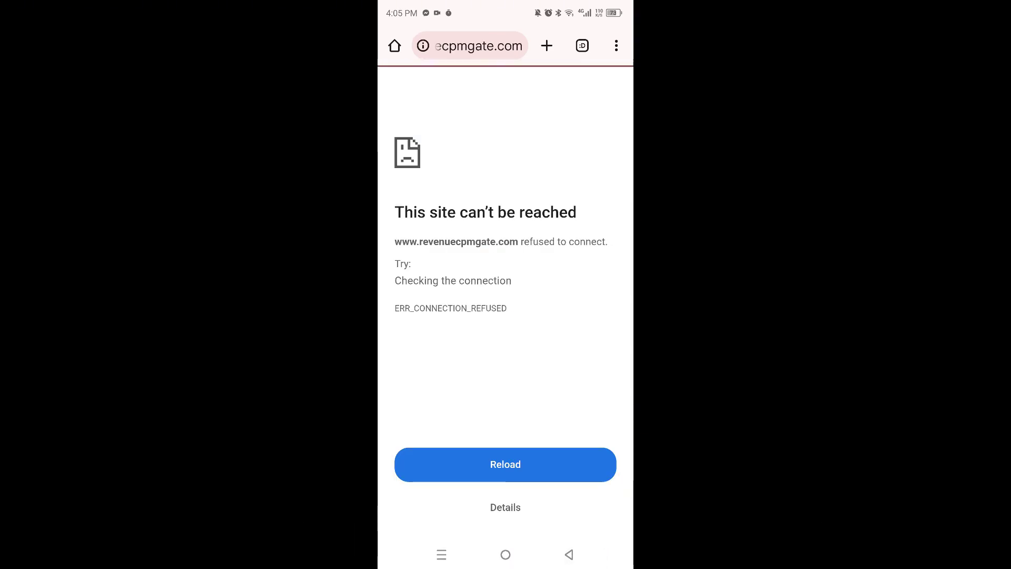
key("Escape")
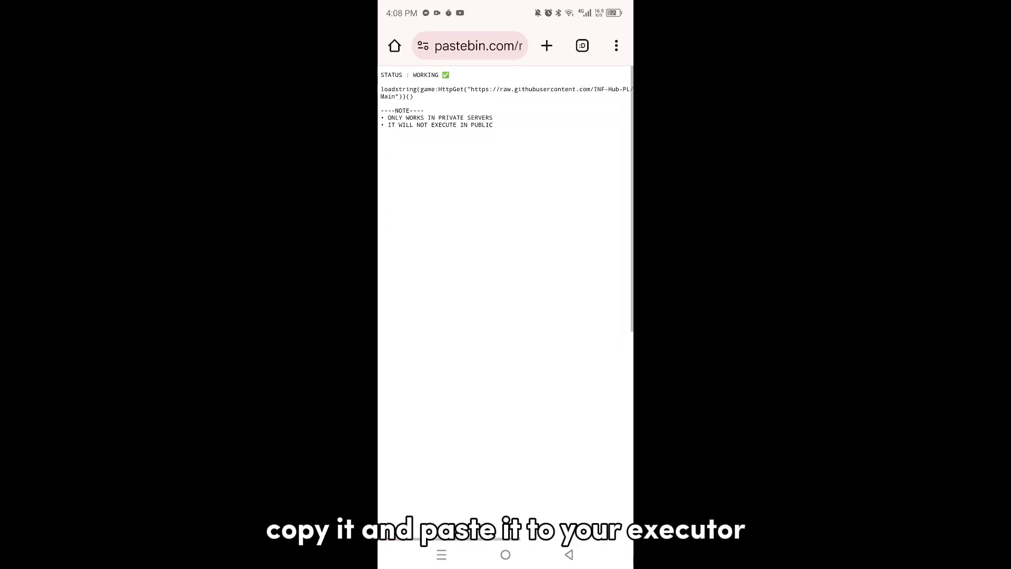
Step: Copy the Pastebin loadstring line and open the krnl.cat link from the pinned comment
double_click(388, 80)
left_click_drag(424, 98, 414, 98)
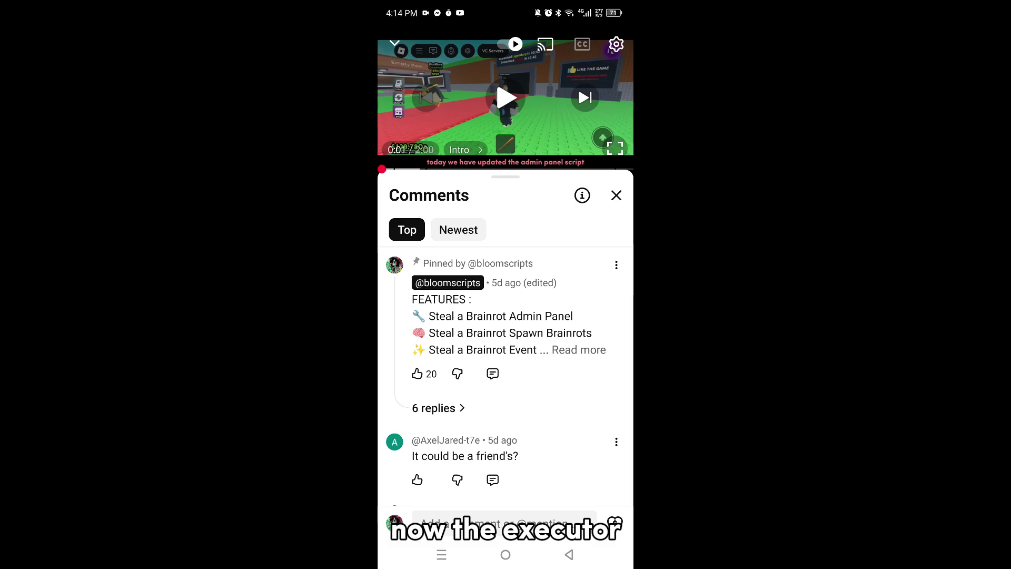
left_click(579, 350)
scroll(506, 371, "down", 5)
scroll(505, 371, "down", 4)
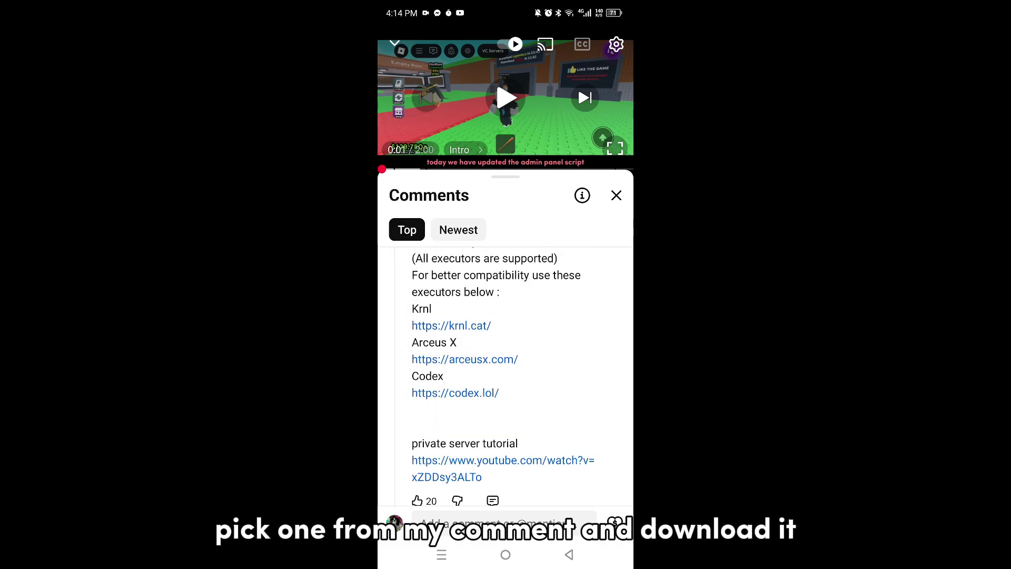
left_click(451, 326)
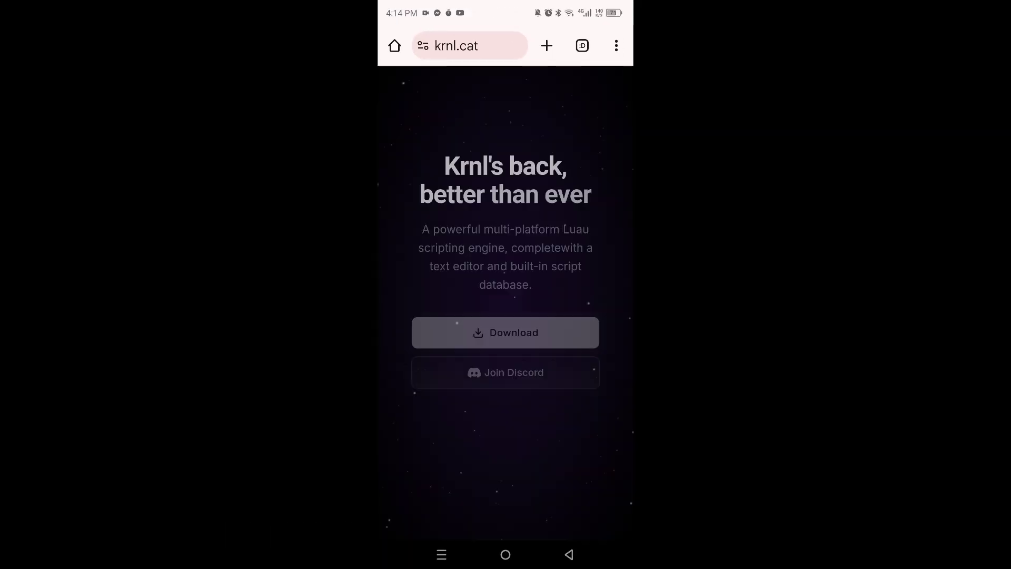
Step: Download the latest regular Android version of Krnl from krnl.cat
left_click(505, 332)
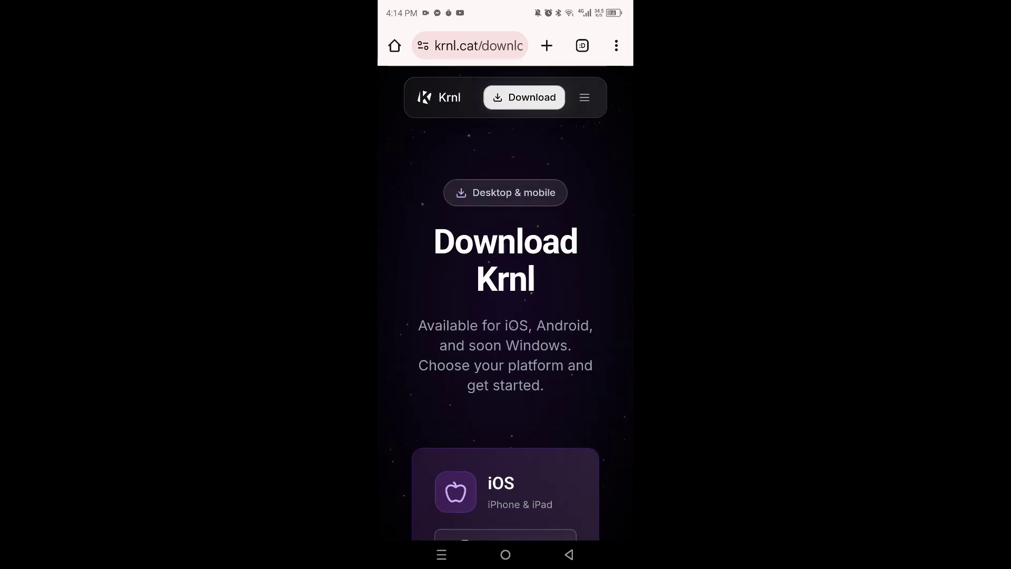
scroll(506, 355, "down", 5)
scroll(506, 356, "down", 5)
left_click(502, 344)
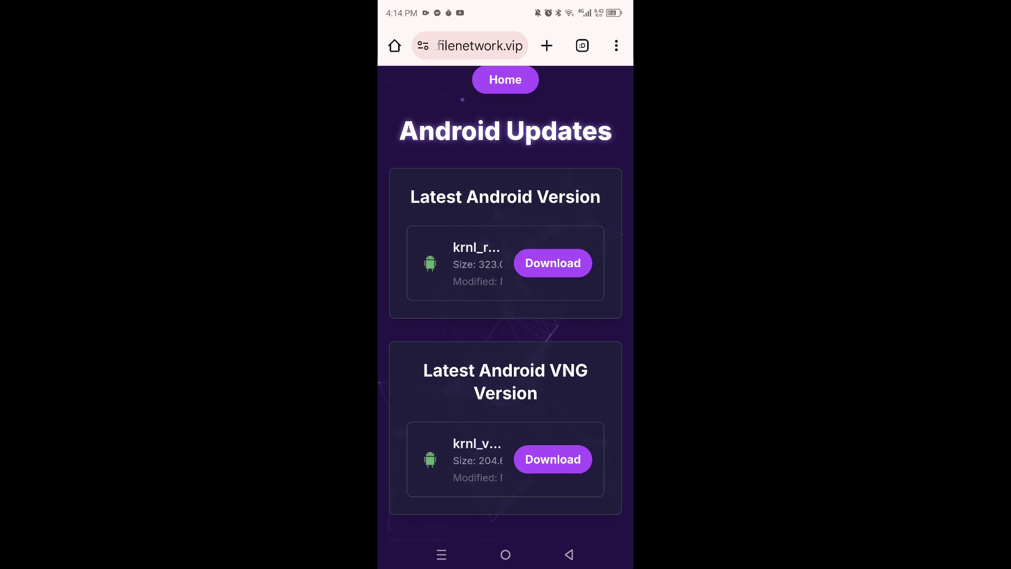
left_click(553, 262)
left_click(567, 353)
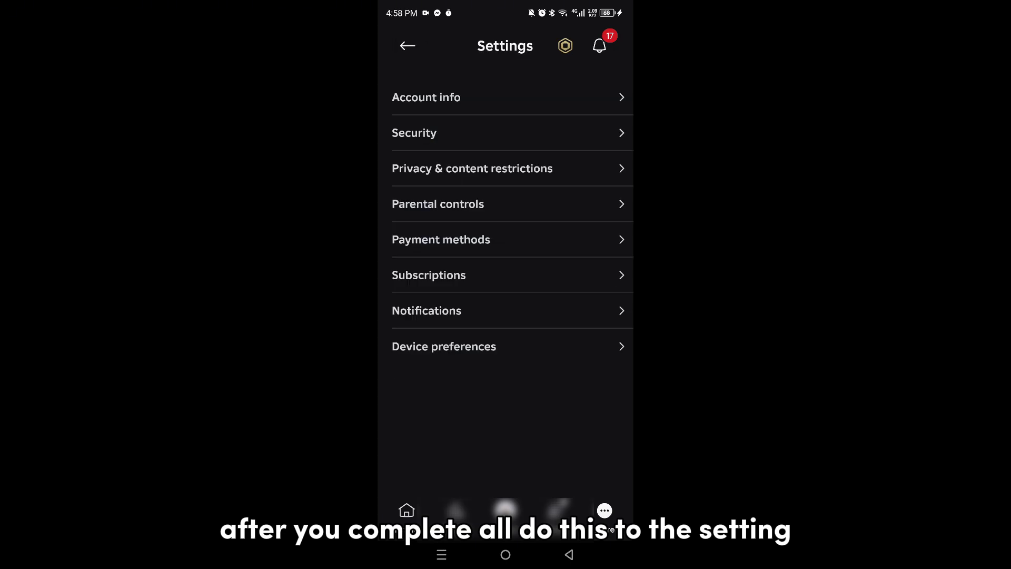
Step: Let Everyone add you to private servers in Visibility & private servers, then return Home
left_click(505, 167)
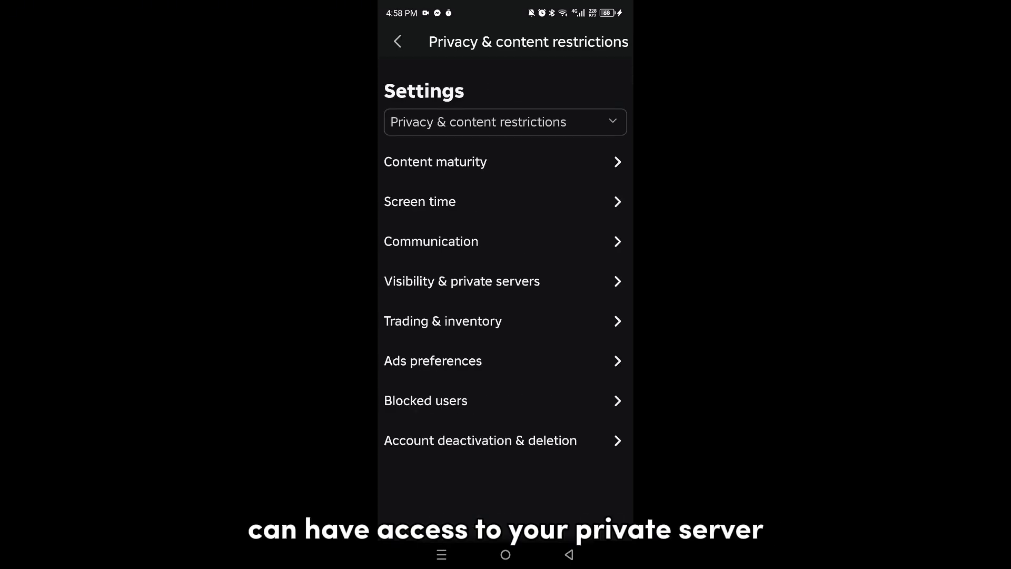
left_click(489, 280)
left_click(506, 237)
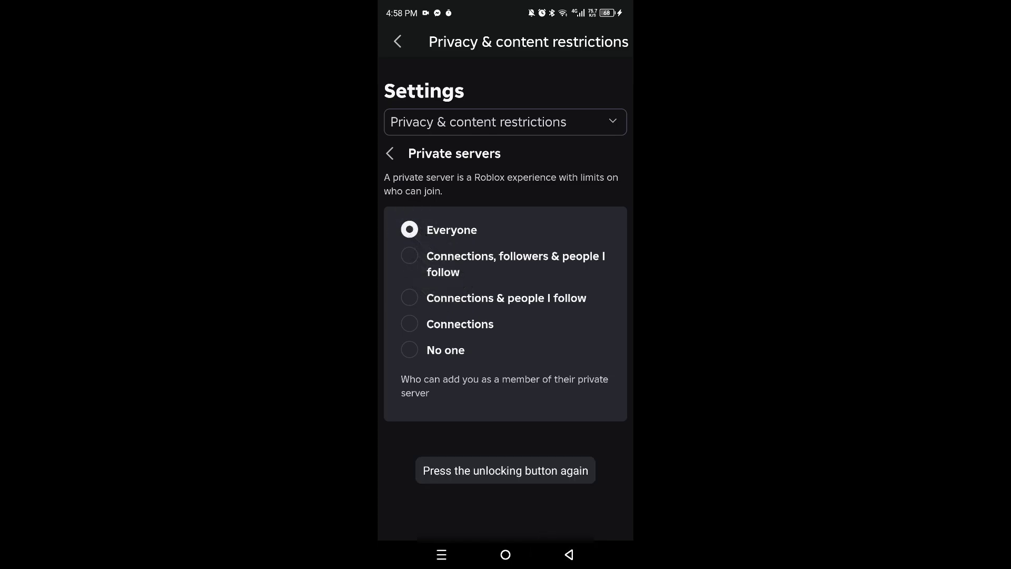
left_click(568, 554)
left_click(569, 555)
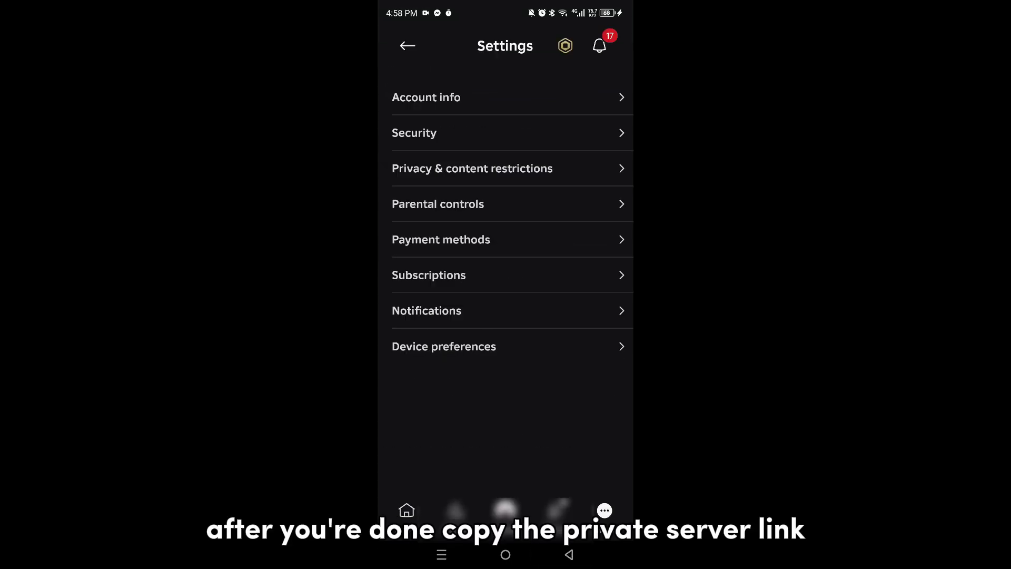
left_click(569, 555)
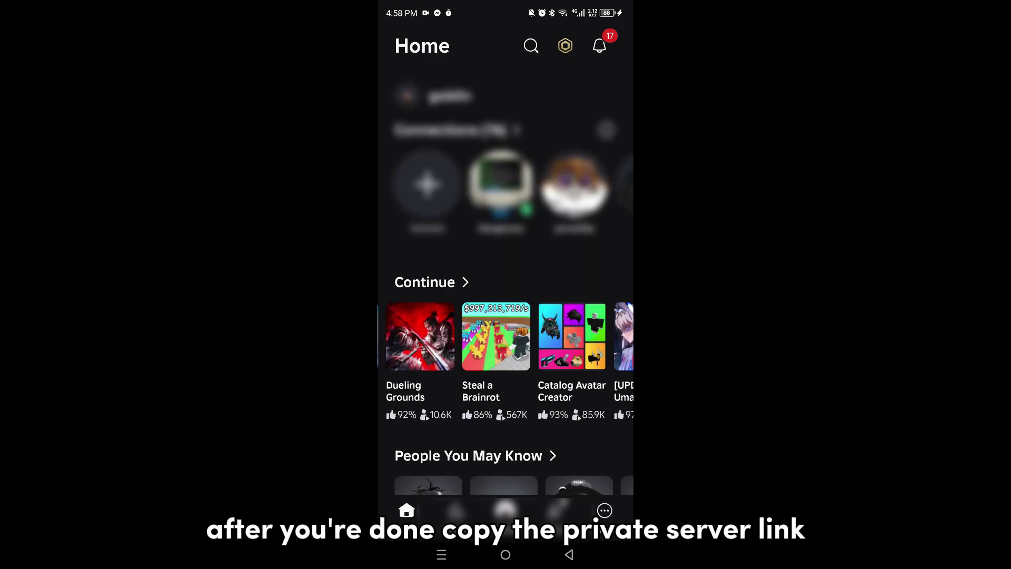
Step: Copy the Steal a Brainrot private server link and execute the admin script in Krnl
left_click(495, 335)
scroll(506, 316, "down", 10)
scroll(506, 316, "down", 8)
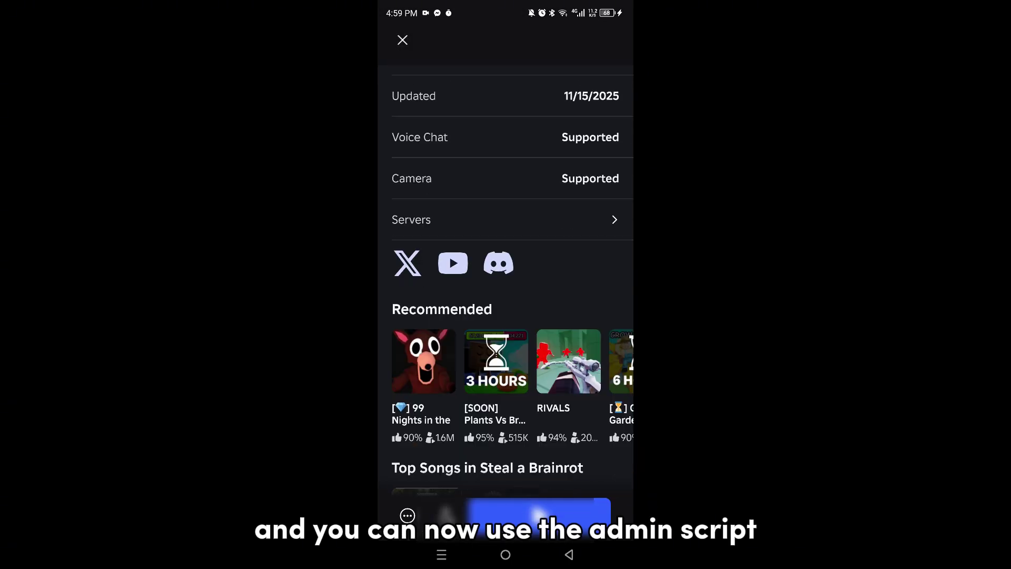
scroll(506, 316, "down", 2)
left_click(505, 140)
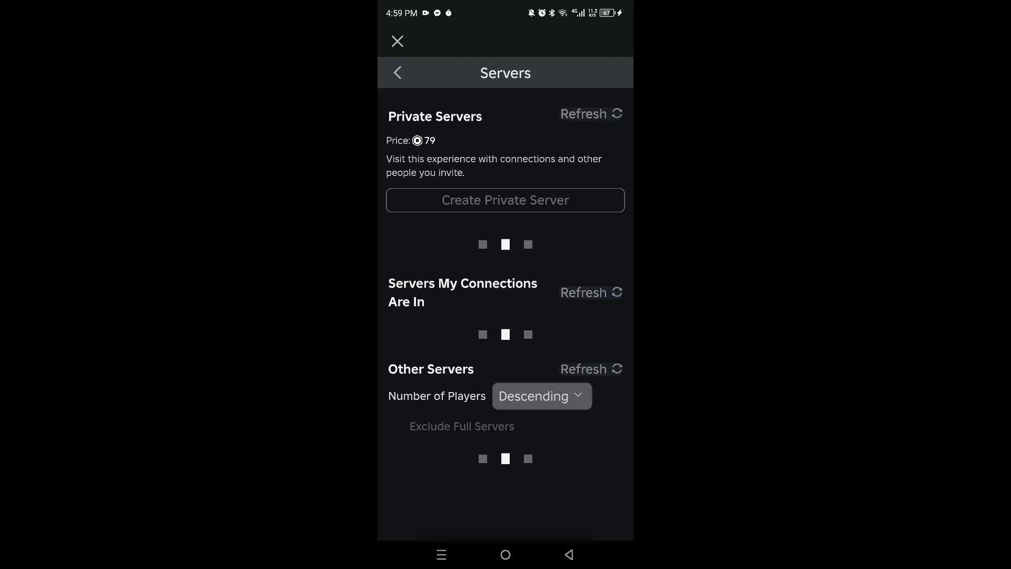
left_click(618, 242)
left_click(594, 271)
scroll(505, 317, "down", 1)
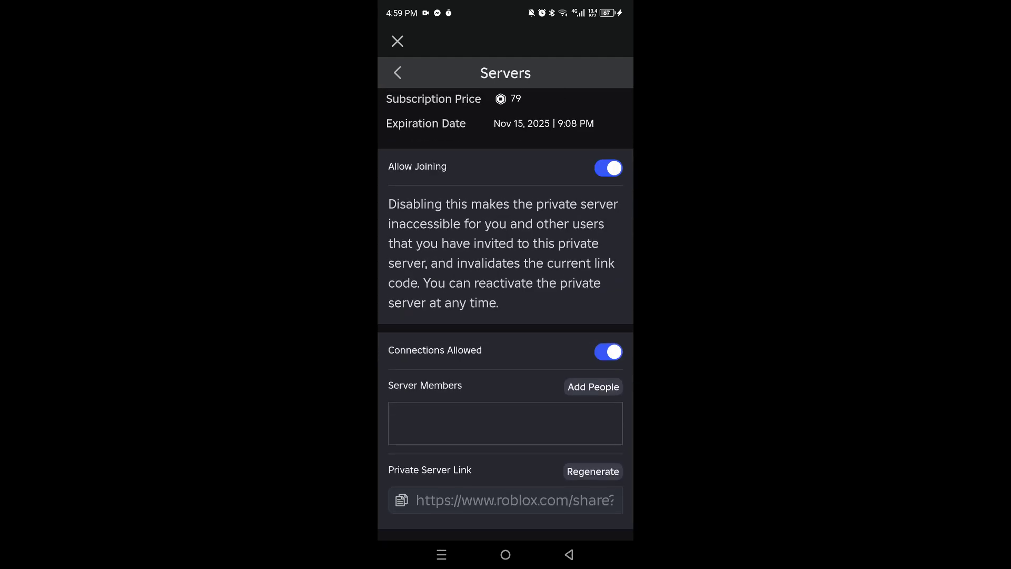
left_click(401, 500)
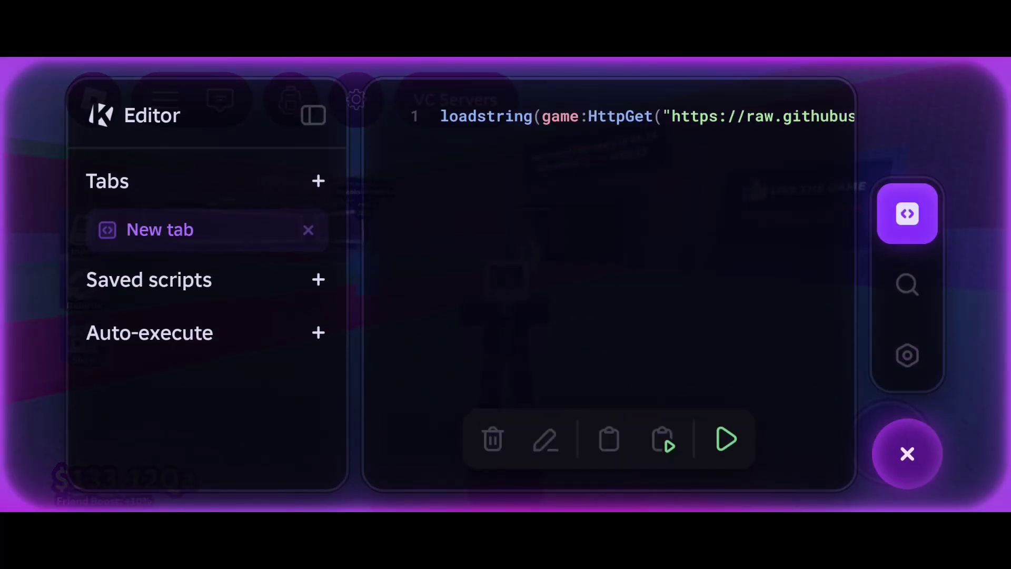
left_click(726, 439)
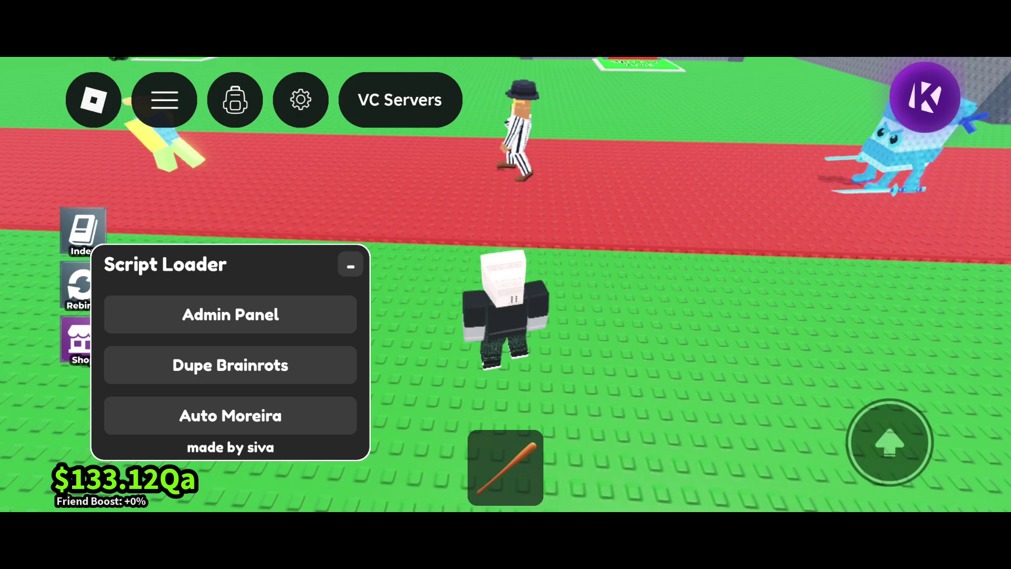
Step: Open the Admin Panel from the Script Loader and expand it to reveal the Brainrot Spawner
left_click(230, 315)
left_click(702, 117)
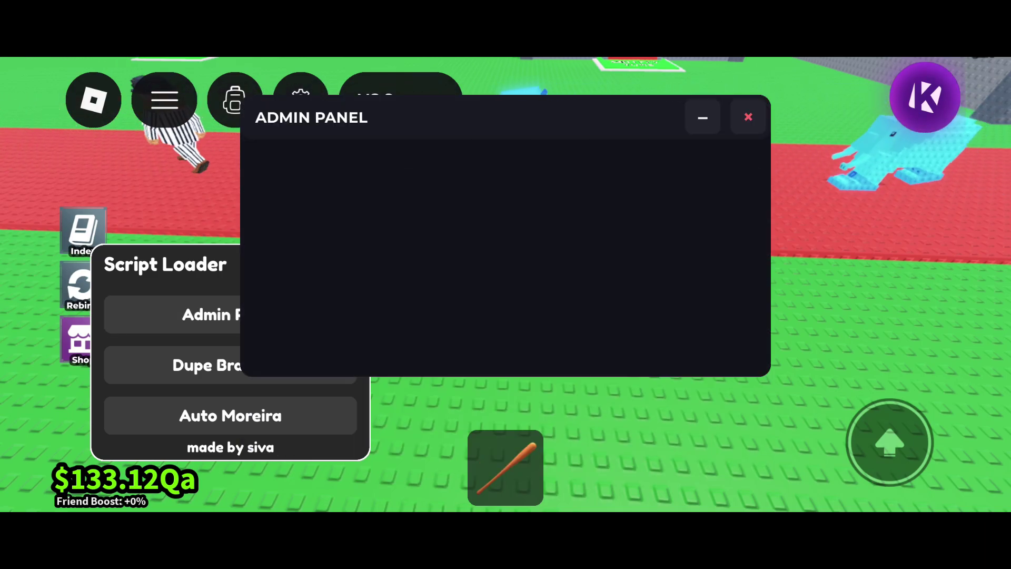
left_click(350, 265)
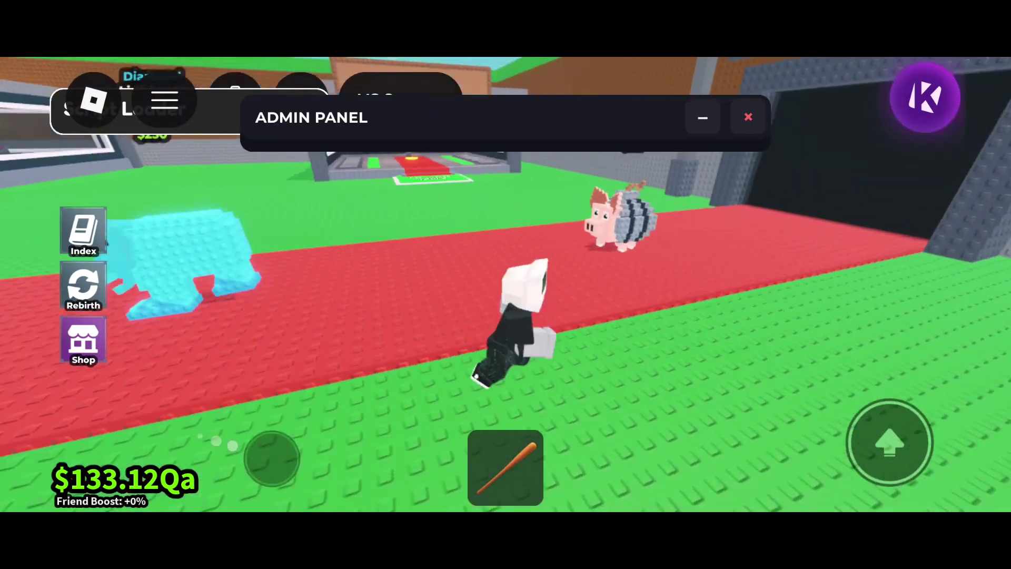
left_click(702, 117)
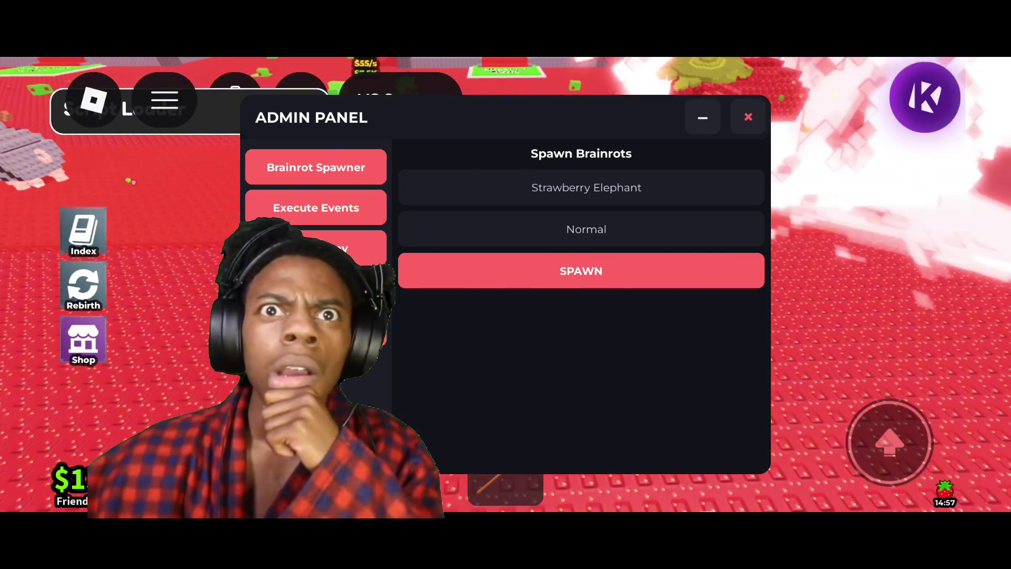
left_click(702, 116)
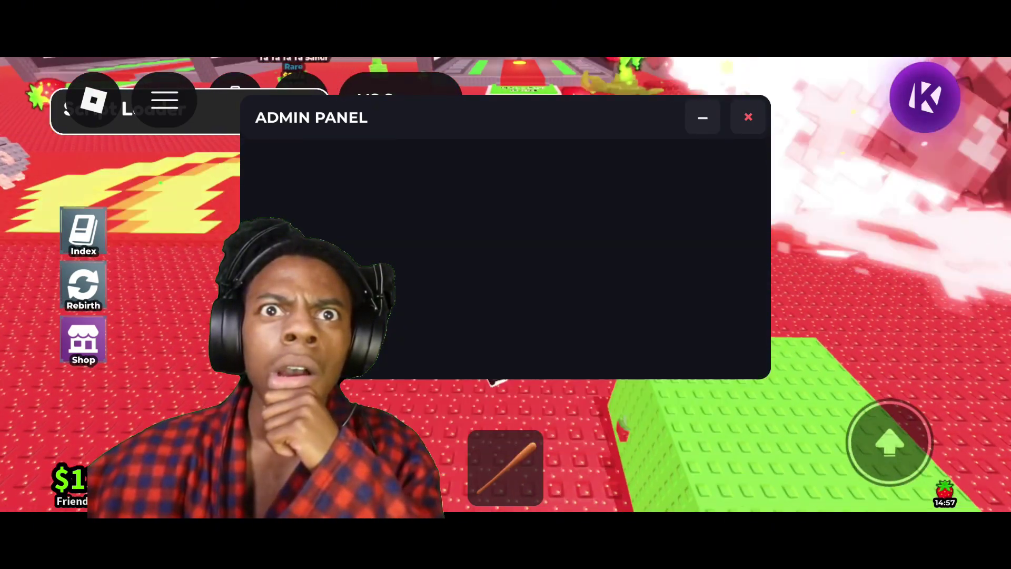
left_click(702, 116)
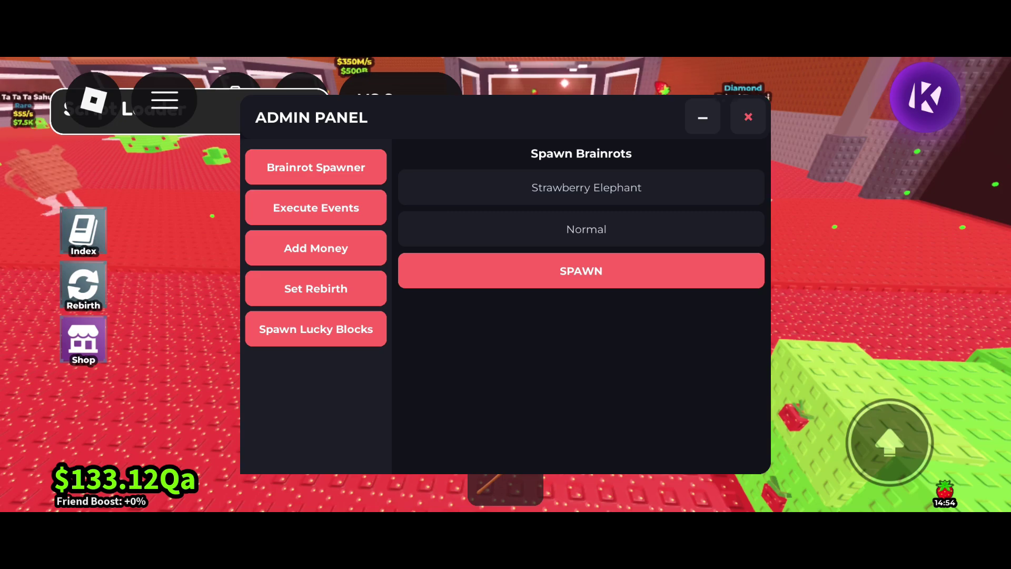
Step: Enter 'Fragrama and Chocrama' as the brainrot name and spawn it
left_click(585, 187)
key("BackSpace")
key("BackSpace")
key("BackSpace")
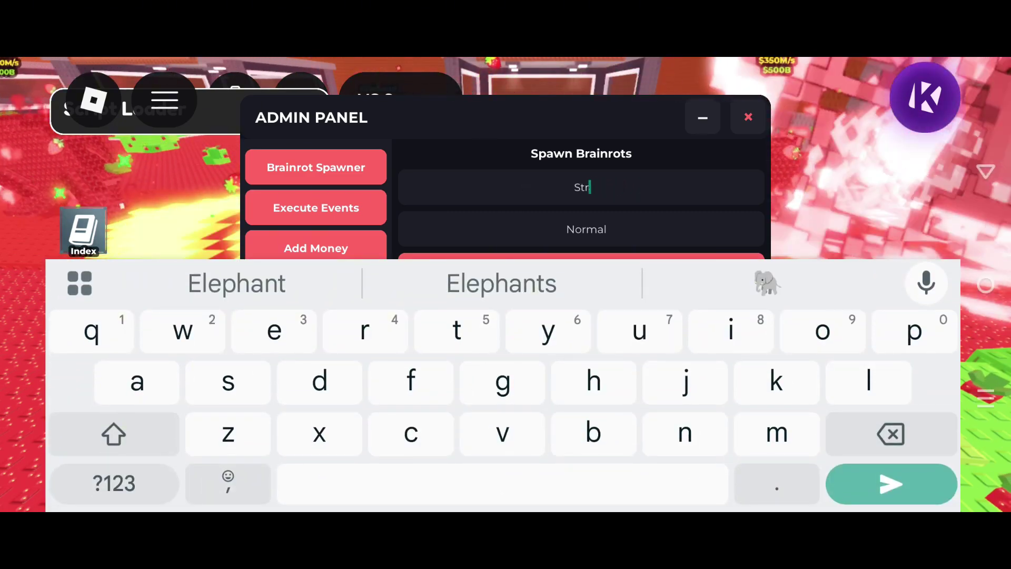
type("Fragrama An")
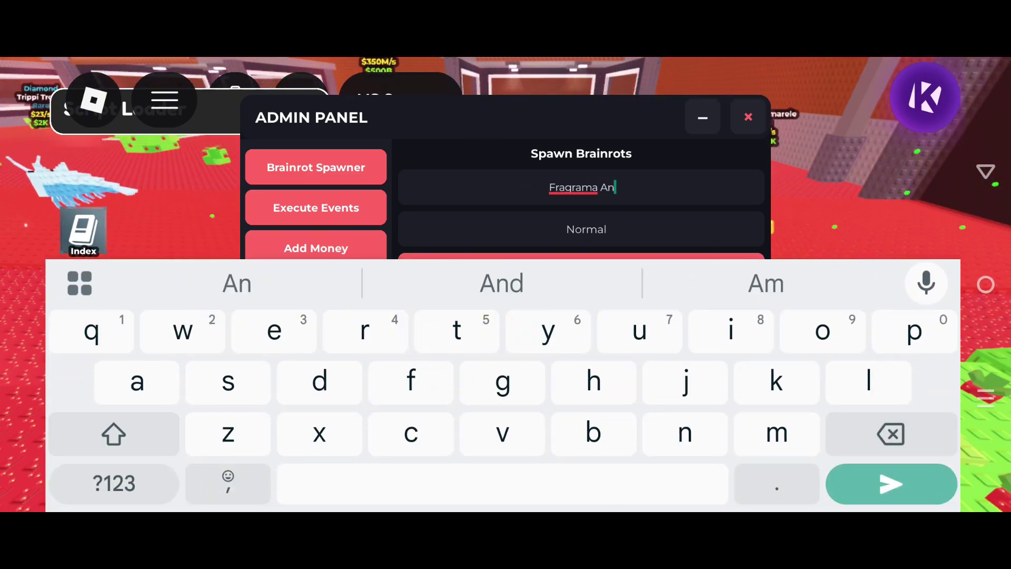
type("d Chocrama")
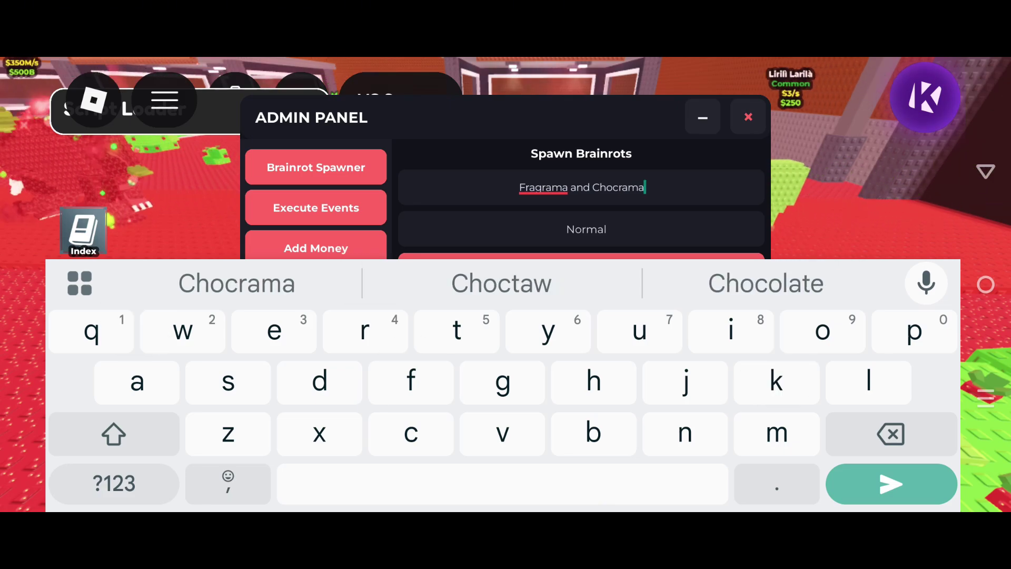
key("Return")
left_click(580, 270)
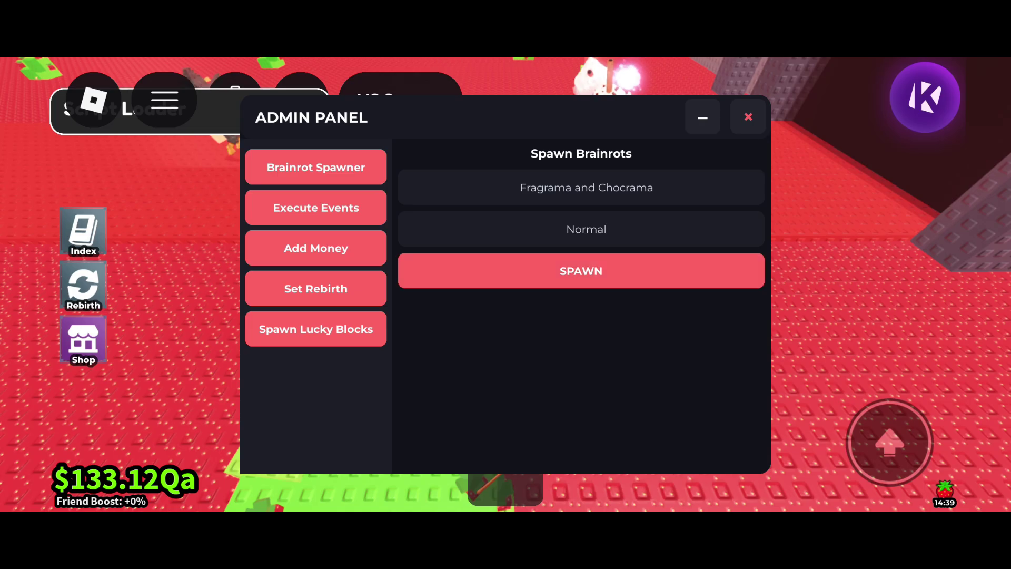
left_click(580, 271)
Step: Trigger an in-game event from Execute Events, then minimize the admin panel
left_click(703, 117)
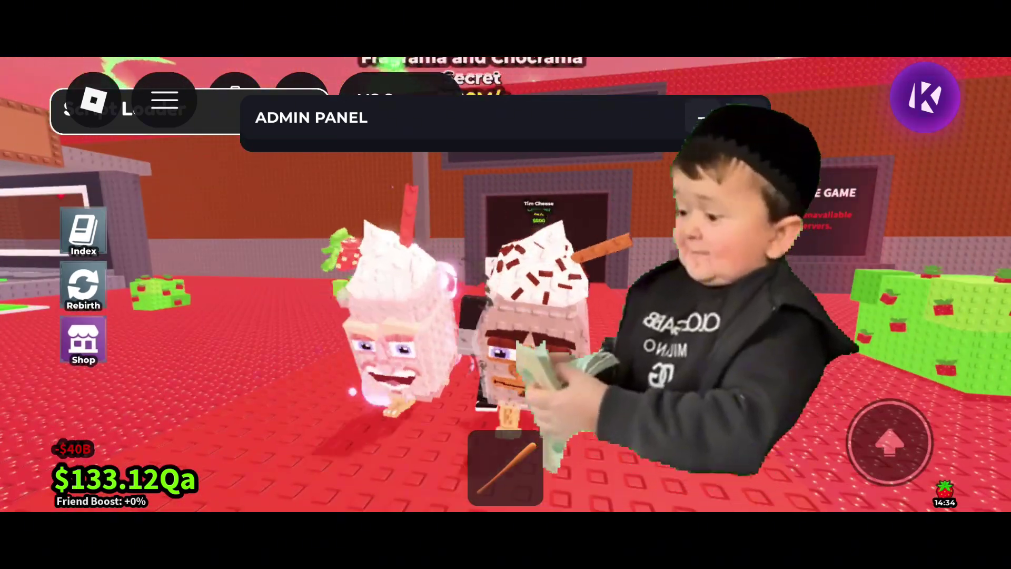
left_click(703, 117)
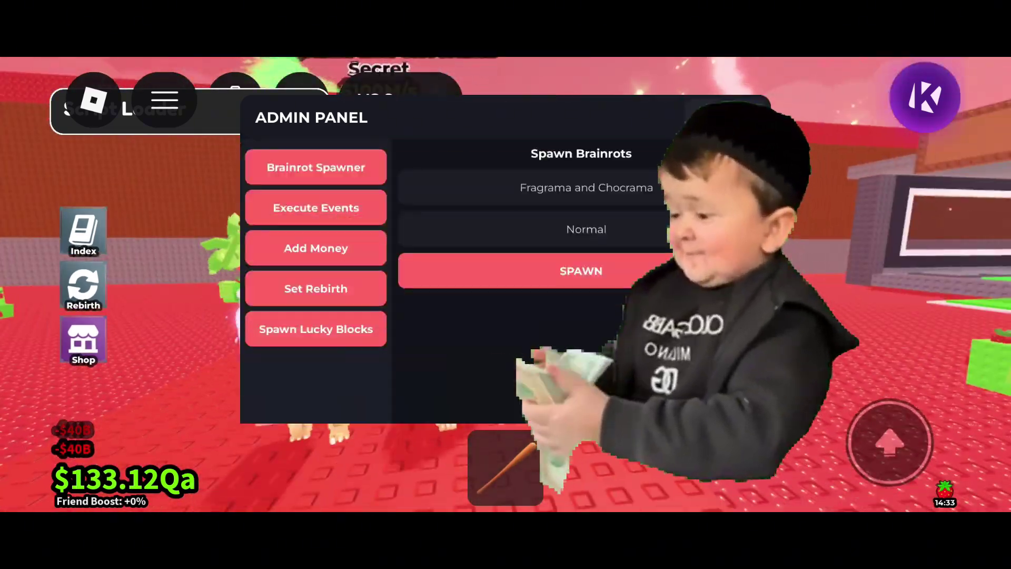
left_click(316, 207)
left_click(581, 228)
left_click(702, 117)
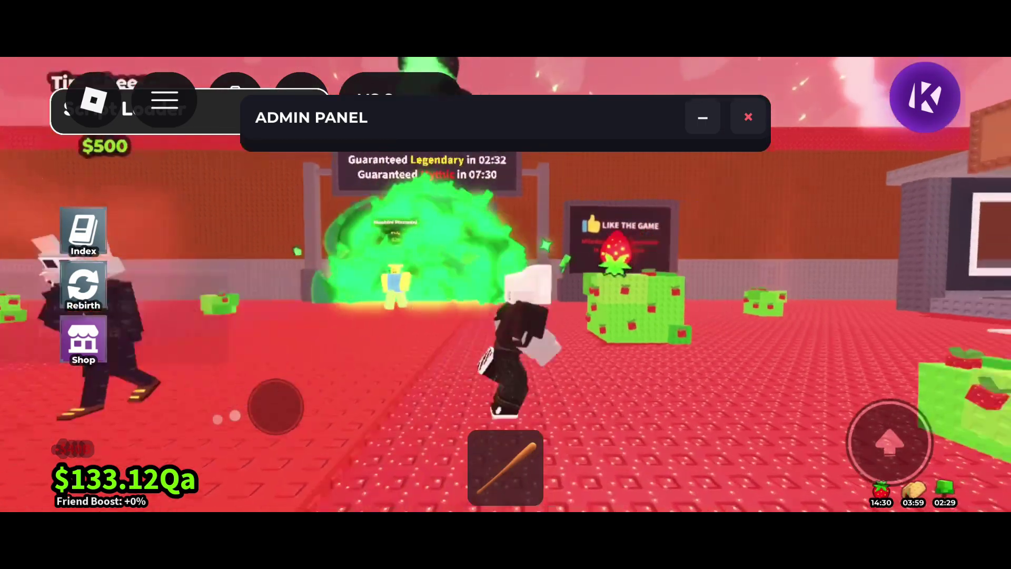